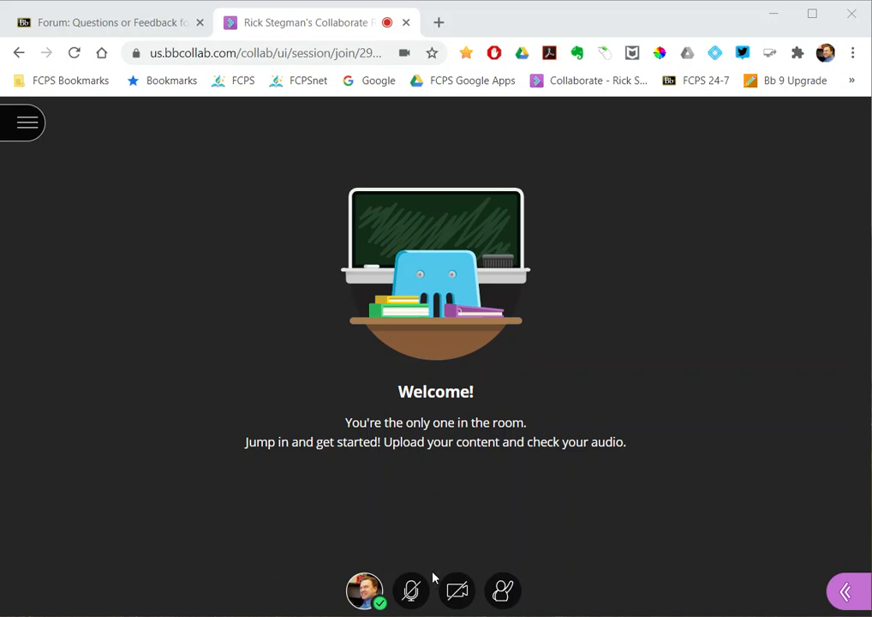
# - Bring up the Collaborate panel's Share Content options for the session
pyautogui.click(834, 596)
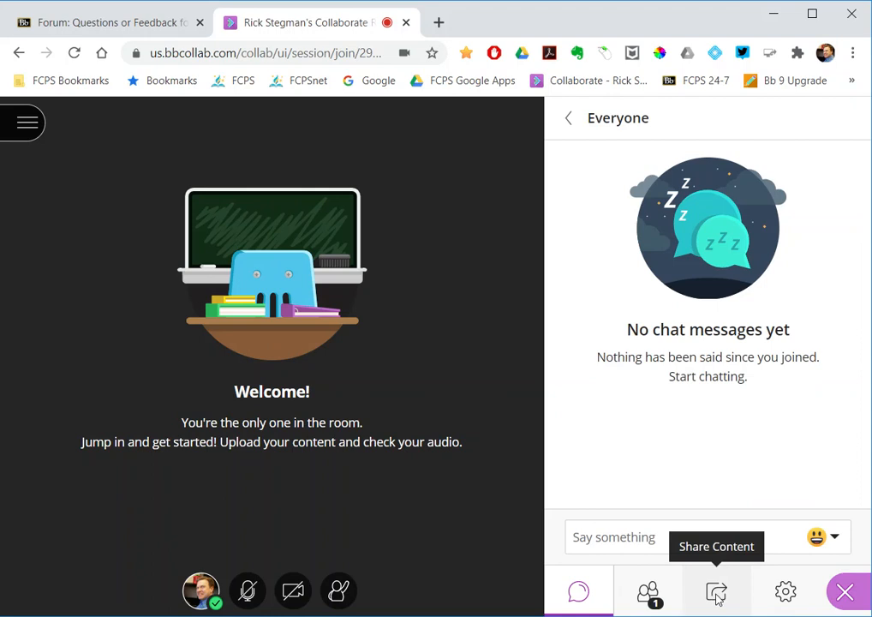
pyautogui.click(717, 598)
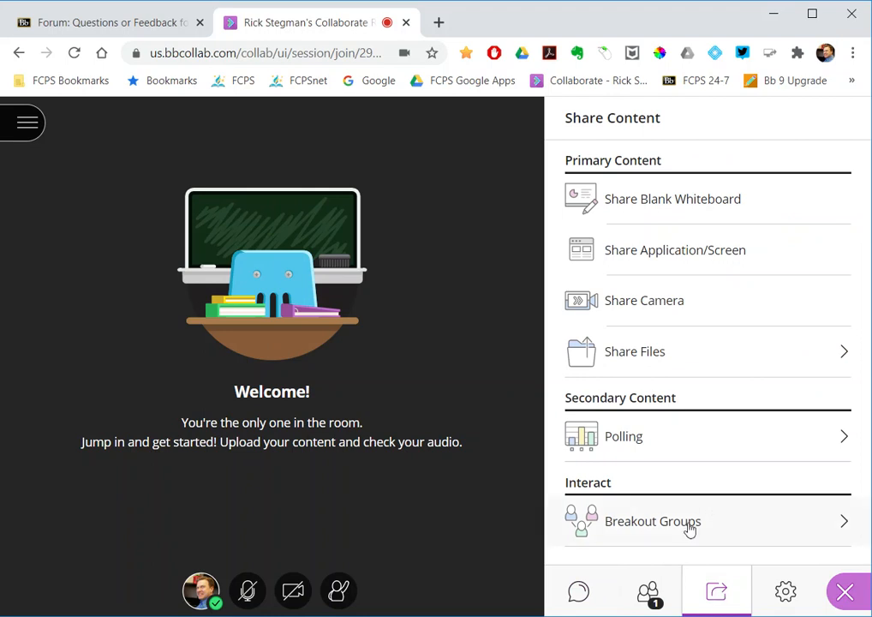
# - Open Breakout Groups and add a third group, Group 3, below Group 2
pyautogui.click(630, 525)
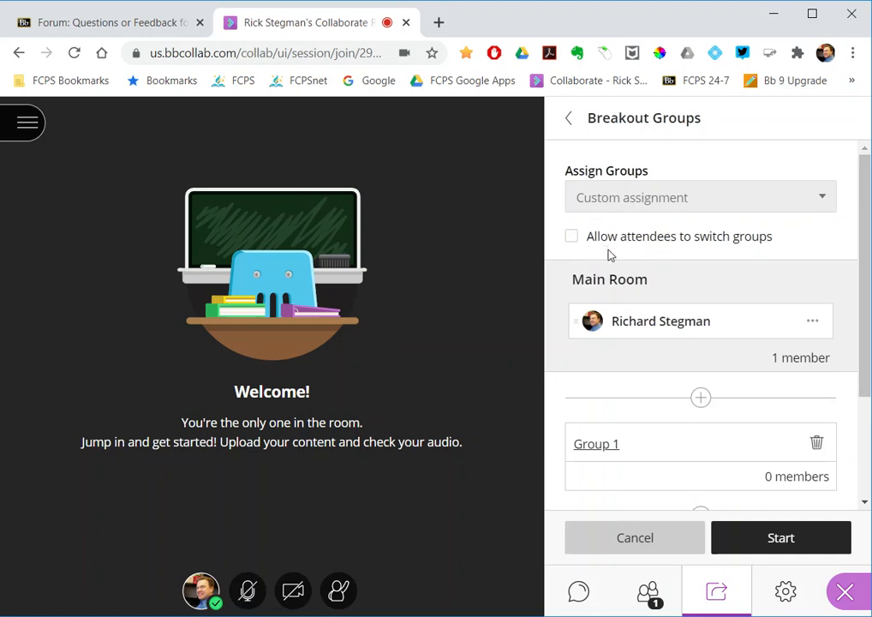
pyautogui.scroll(-2, 648, 428)
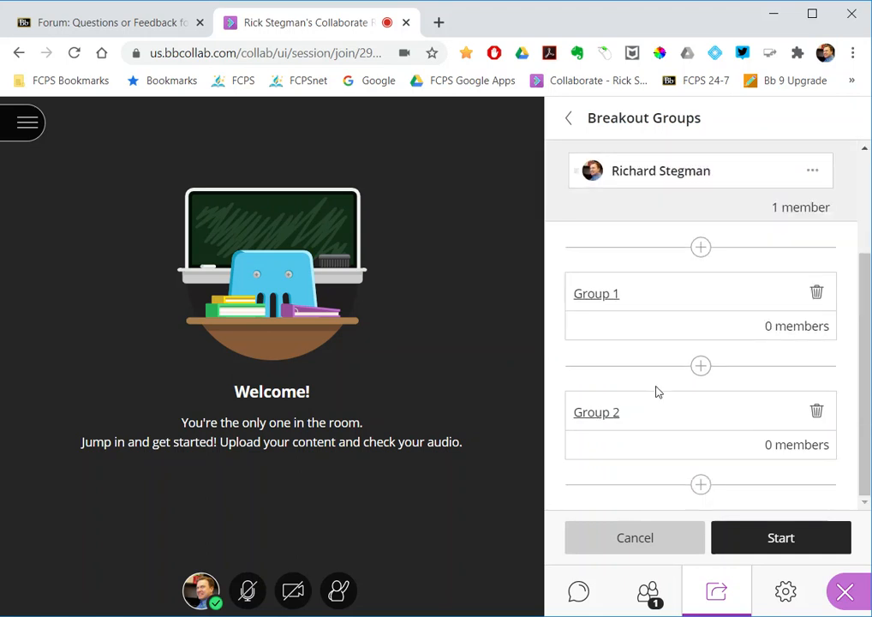
pyautogui.click(631, 293)
pyautogui.click(644, 410)
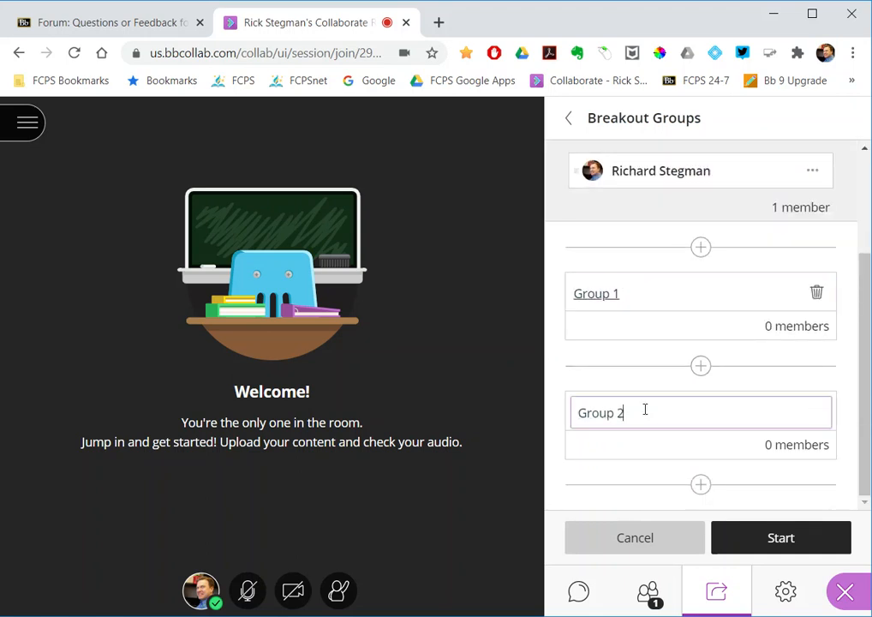
pyautogui.click(700, 485)
pyautogui.scroll(-2, 695, 469)
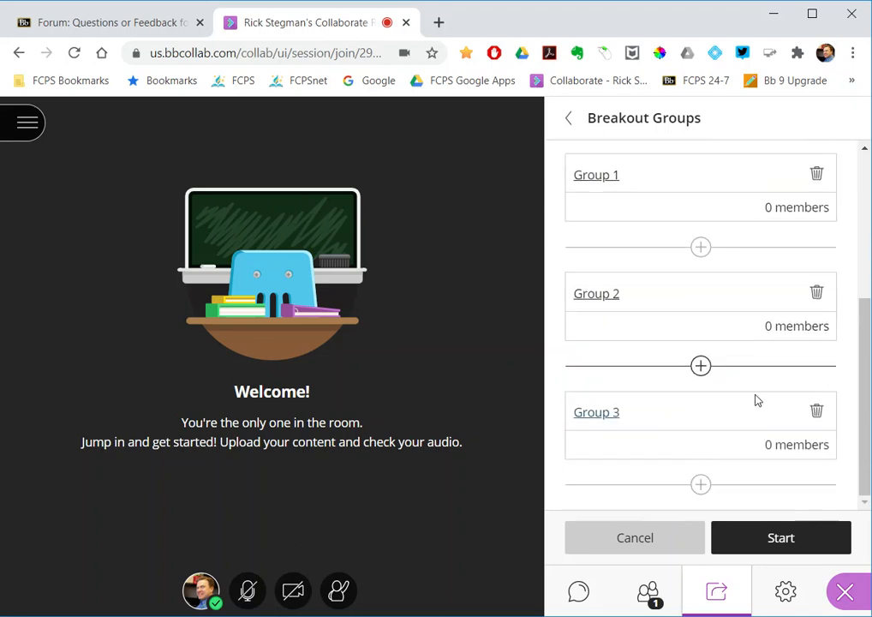
pyautogui.scroll(1, 692, 465)
pyautogui.scroll(1, 692, 467)
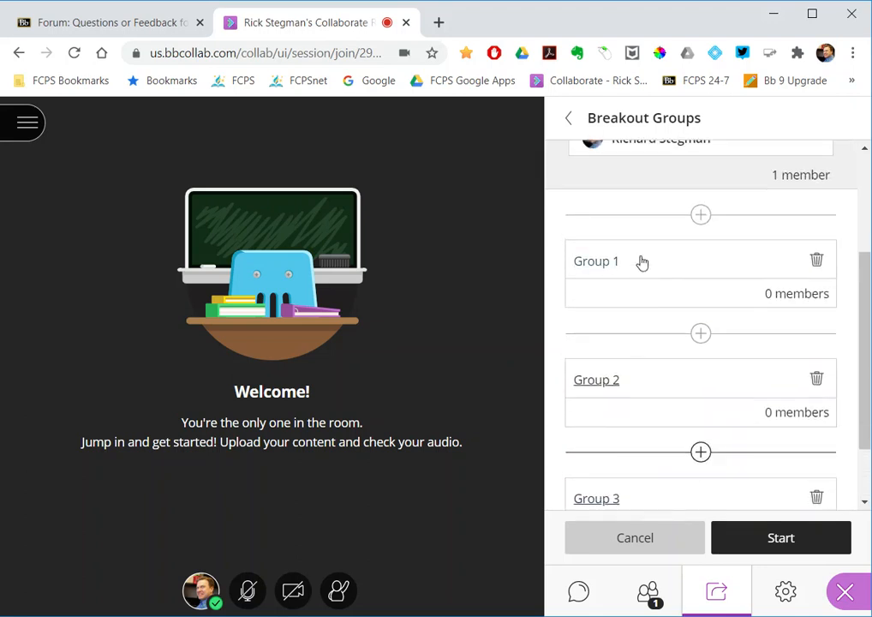
pyautogui.click(643, 259)
pyautogui.moveTo(642, 257); pyautogui.dragTo(537, 283)
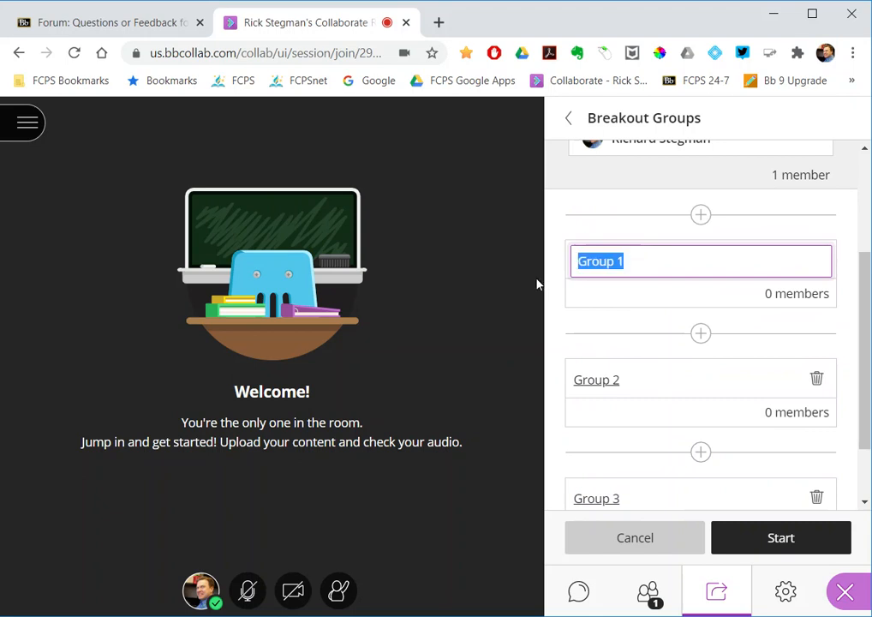
pyautogui.write('Topic 1')
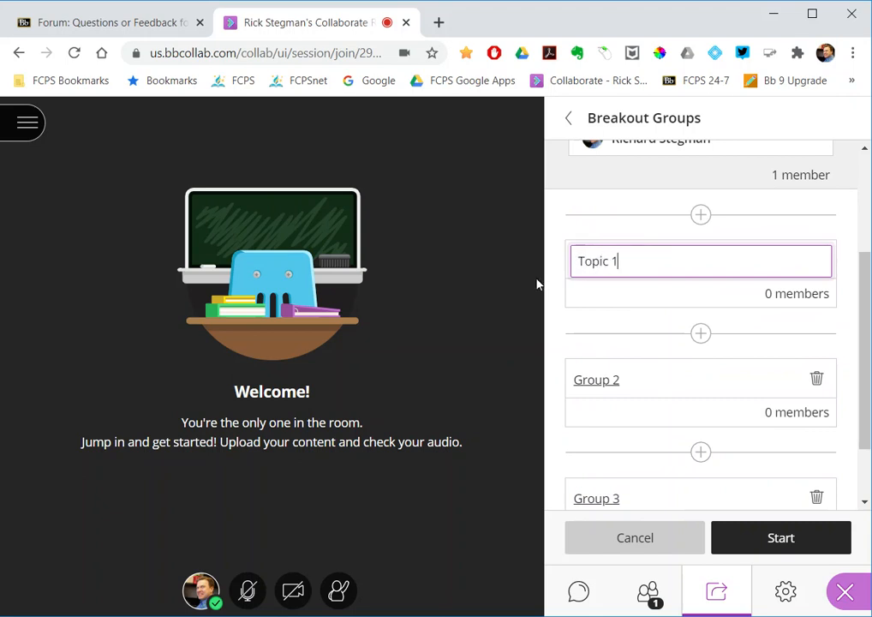
# - Rename Groups 1–3 to Topic 1, Topic 2 and Topic 3, replacing the old names
pyautogui.click(648, 381)
pyautogui.moveTo(648, 380); pyautogui.dragTo(529, 395)
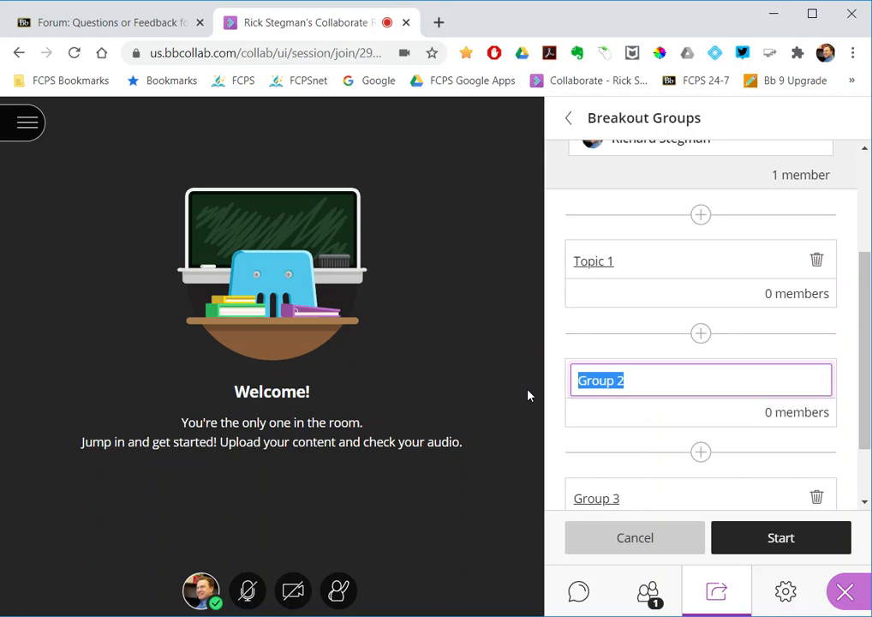
pyautogui.write('Topic')
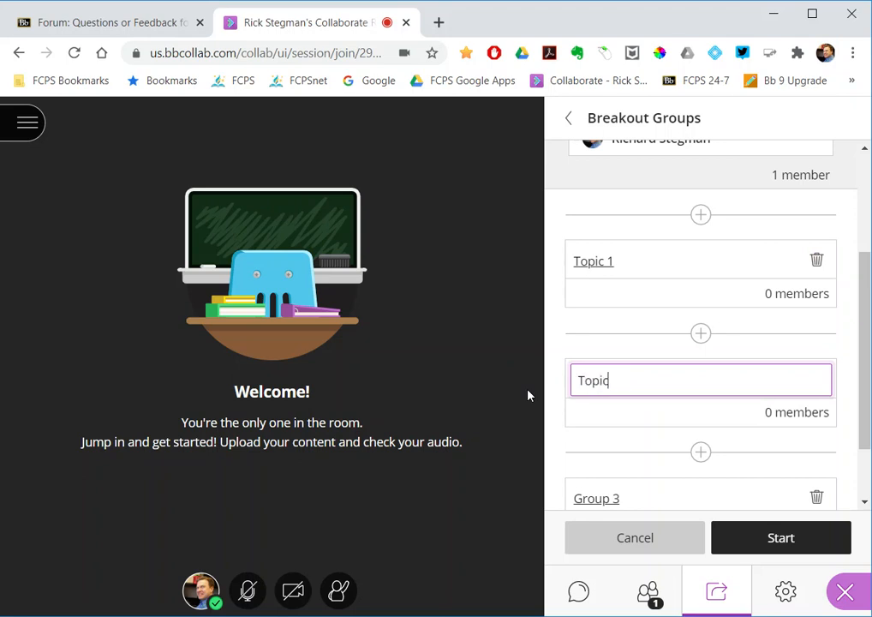
pyautogui.write(' 2')
pyautogui.click(630, 490)
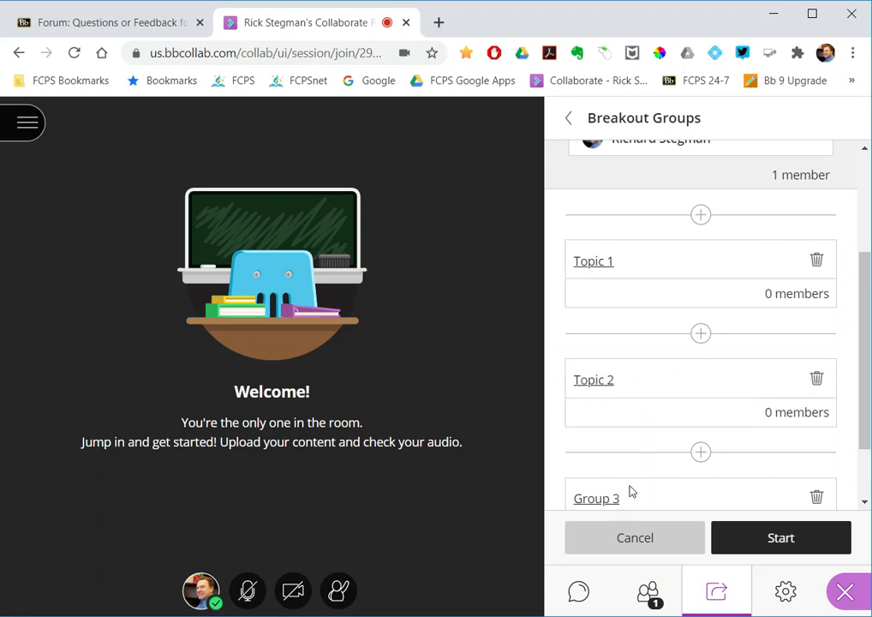
pyautogui.click(629, 493)
pyautogui.press('BackSpace')
pyautogui.press('BackSpace')
pyautogui.press('BackSpace')
pyautogui.press('BackSpace')
pyautogui.press('BackSpace')
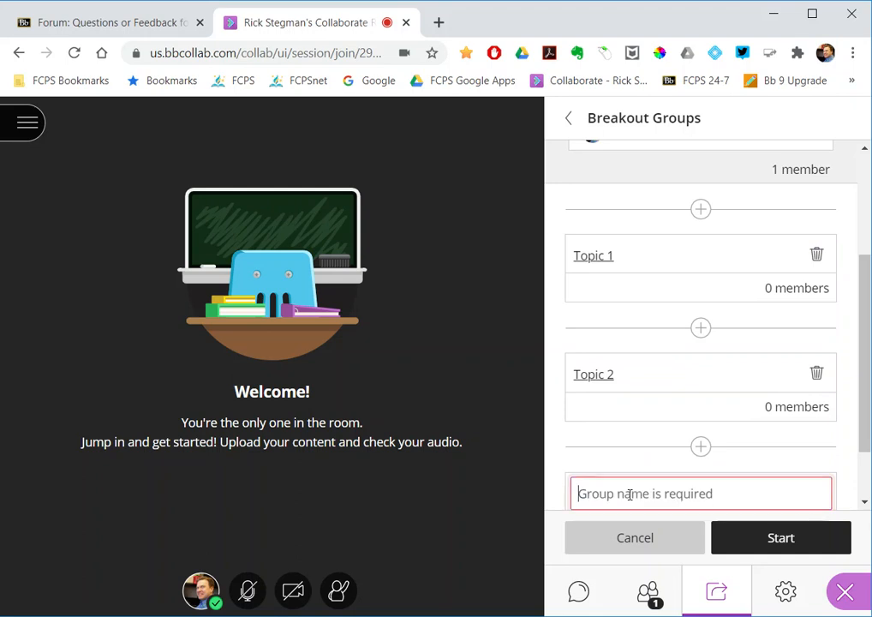
pyautogui.write('Topic')
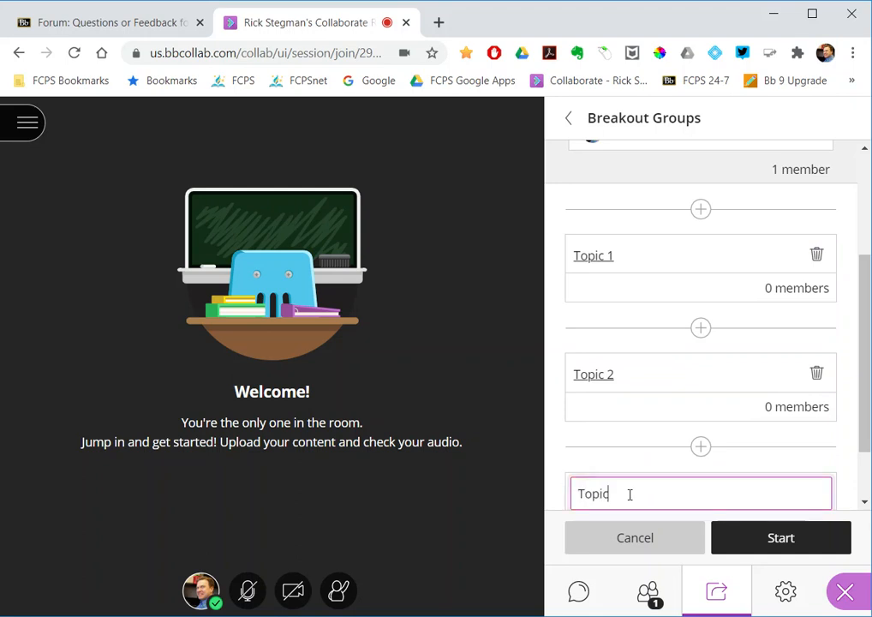
pyautogui.write(' 3')
pyautogui.scroll(-2, 698, 475)
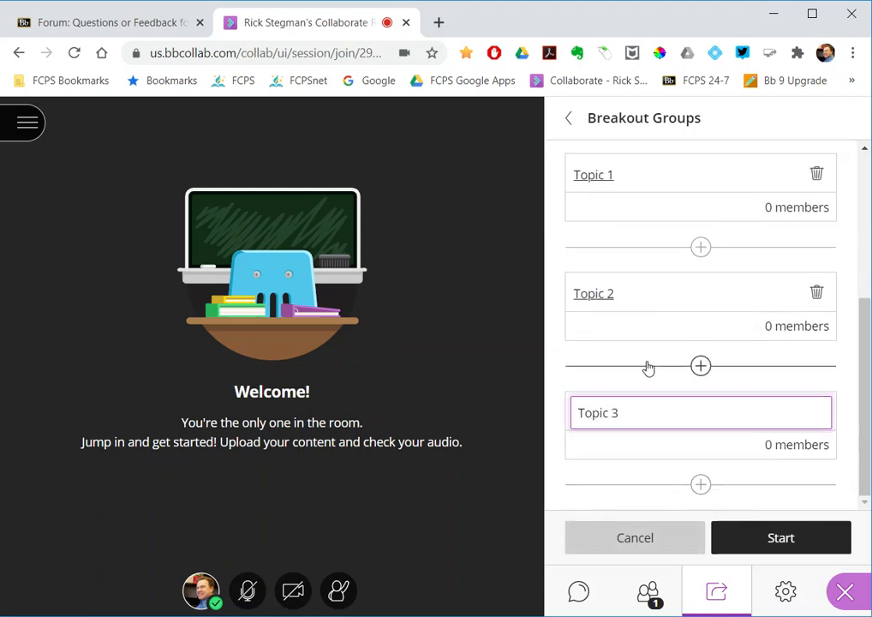
pyautogui.scroll(1, 648, 369)
pyautogui.scroll(-1, 648, 342)
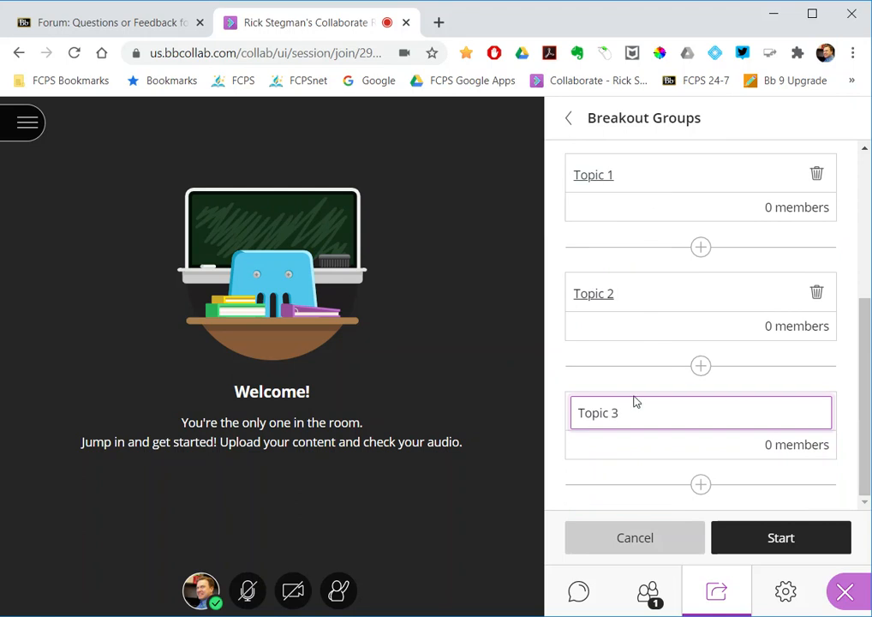
pyautogui.scroll(4, 632, 399)
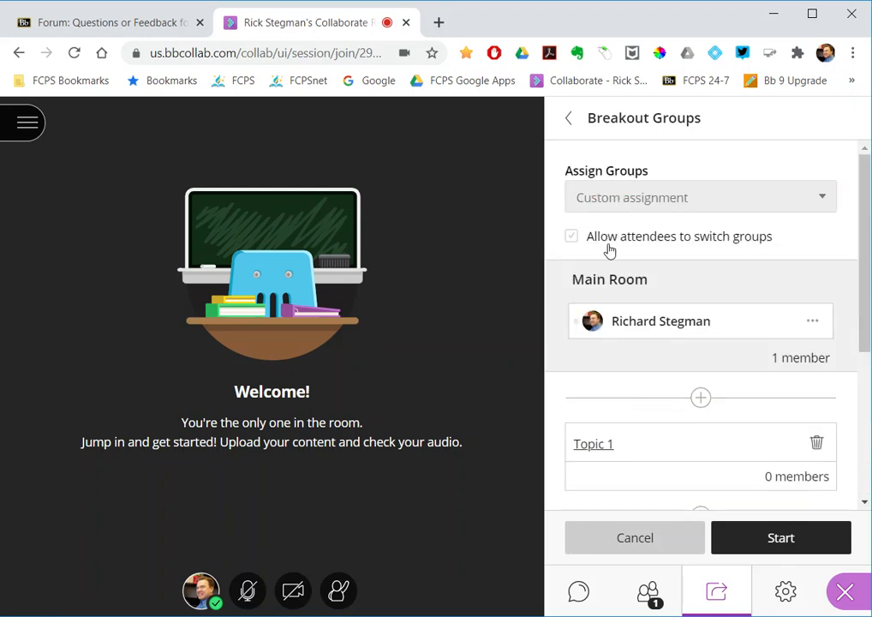
pyautogui.click(610, 247)
# - Toggle 'Allow attendees to switch groups' and leave it checked
pyautogui.click(572, 238)
pyautogui.click(571, 237)
pyautogui.click(573, 242)
pyautogui.click(573, 242)
pyautogui.scroll(-3, 720, 259)
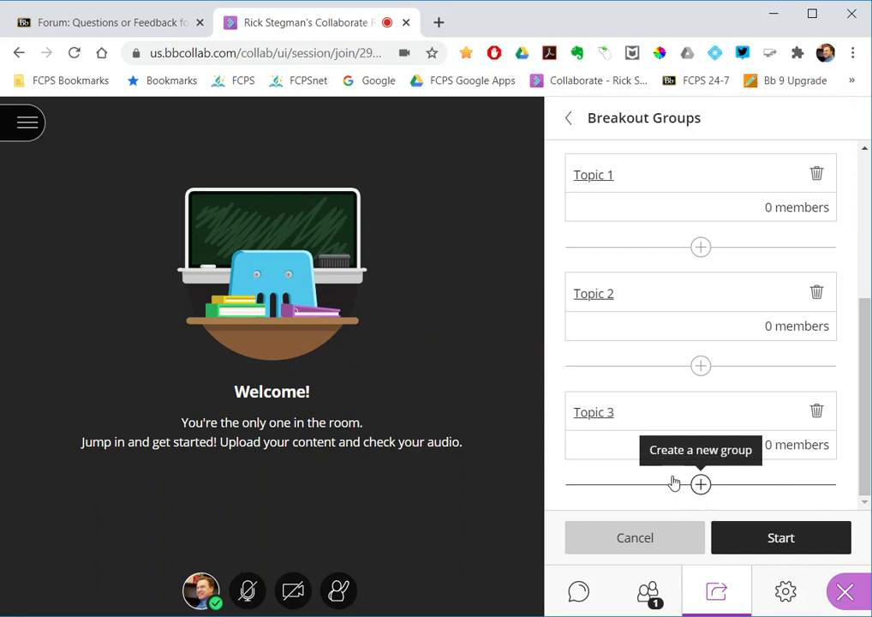
pyautogui.scroll(3, 673, 484)
pyautogui.click(571, 236)
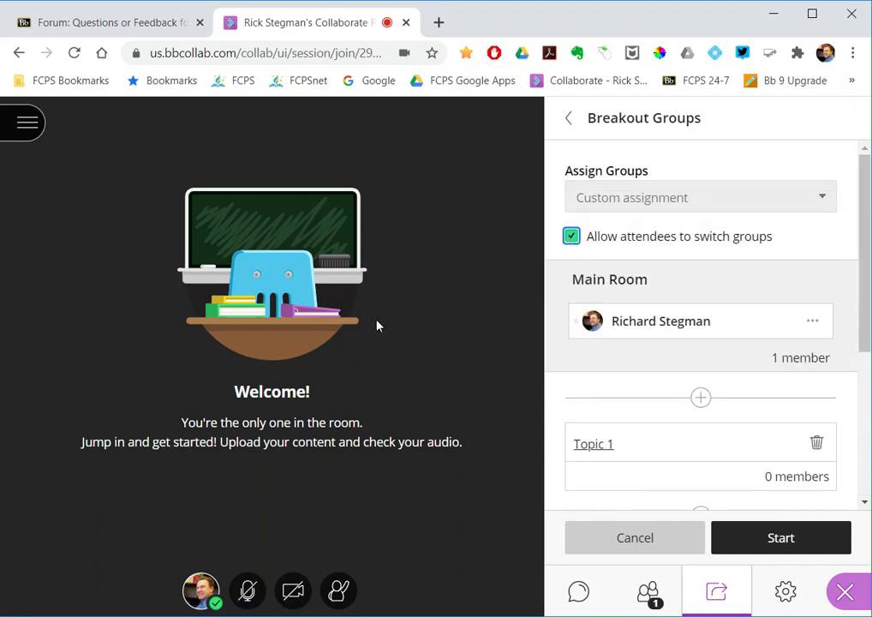